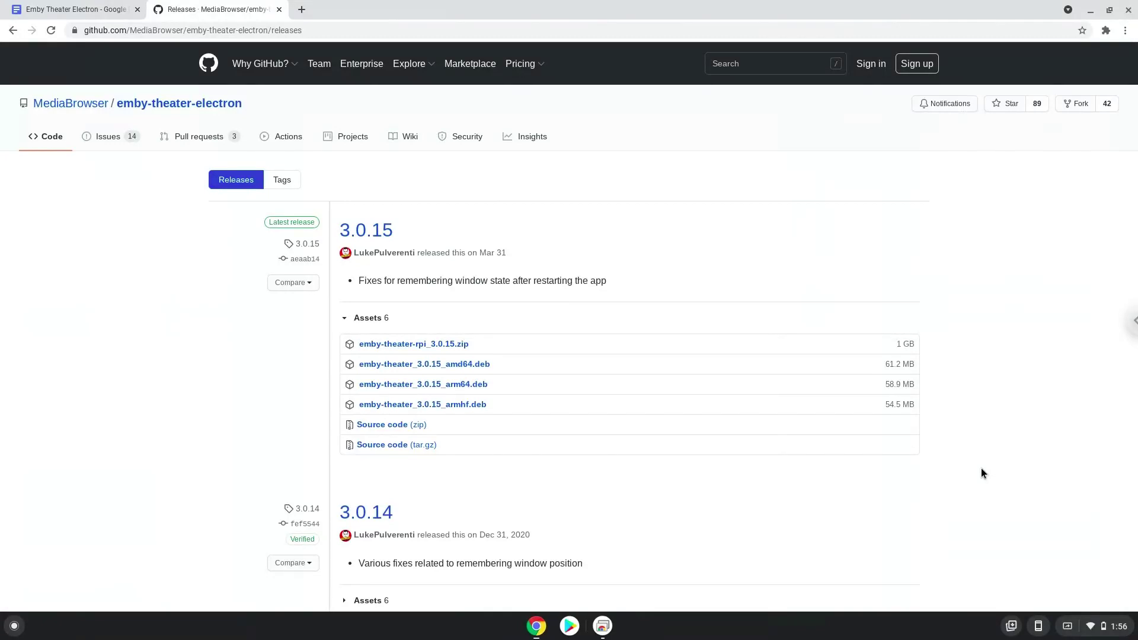
Open Chrome OS Settings and go to the Developers section under Advanced.
click(1105, 627)
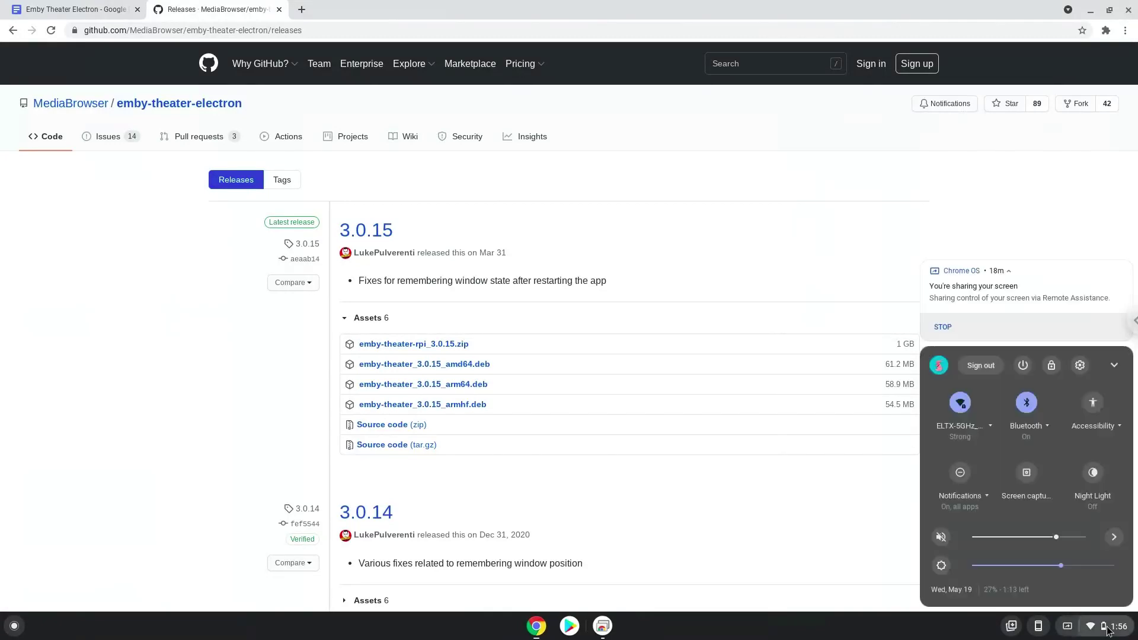
click(1079, 365)
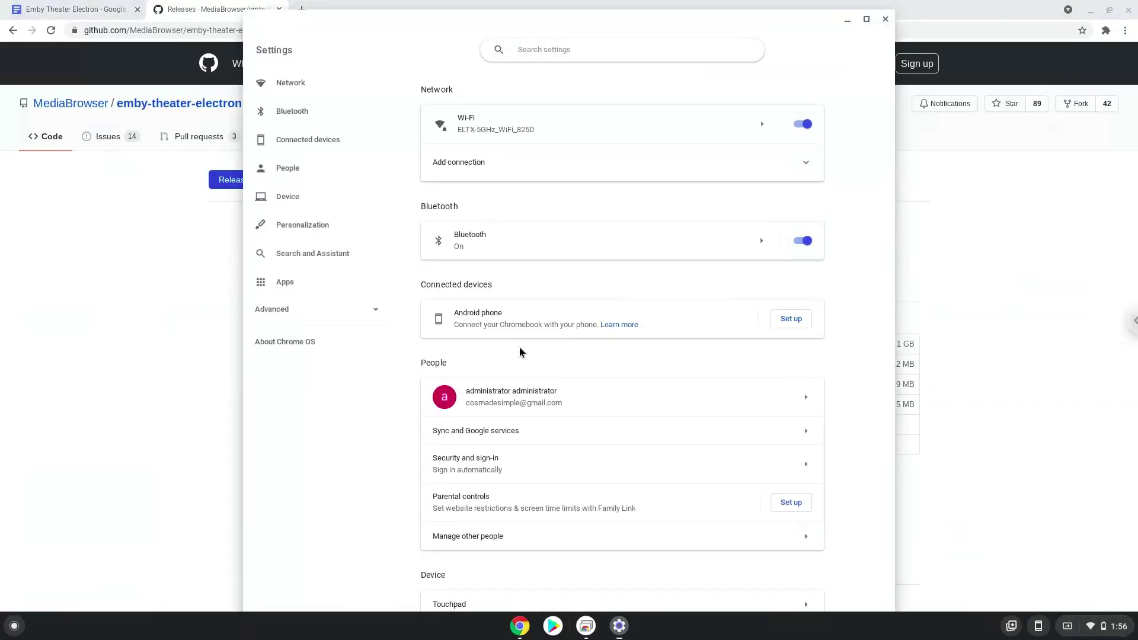
click(287, 313)
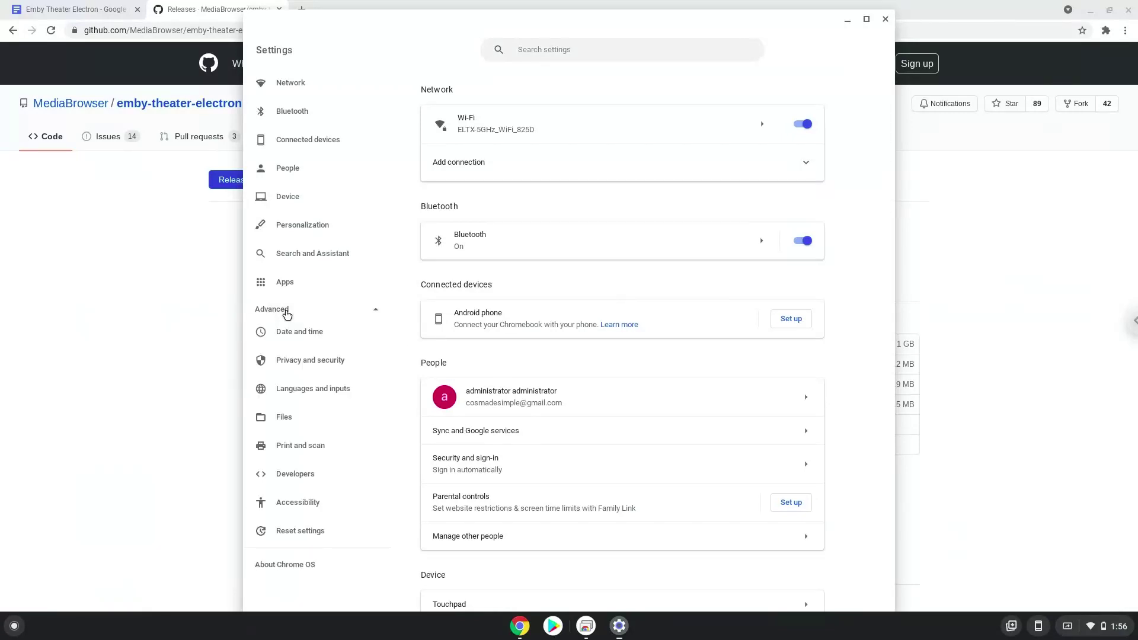
click(298, 479)
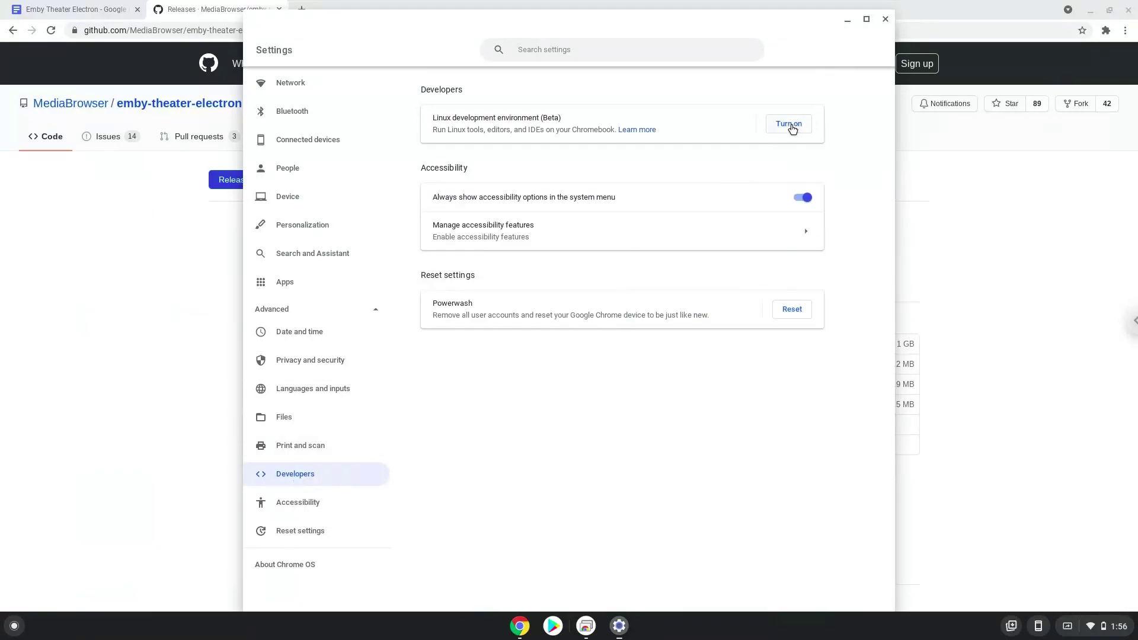
Install the Linux development environment with the recommended disk size, then close its terminal.
click(791, 126)
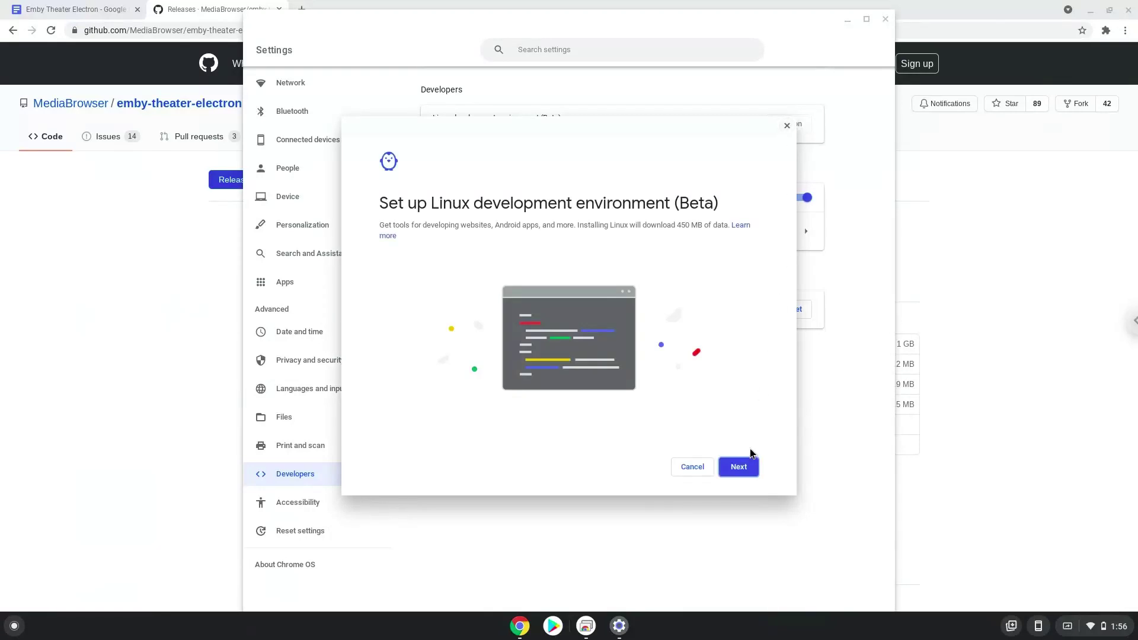
click(750, 467)
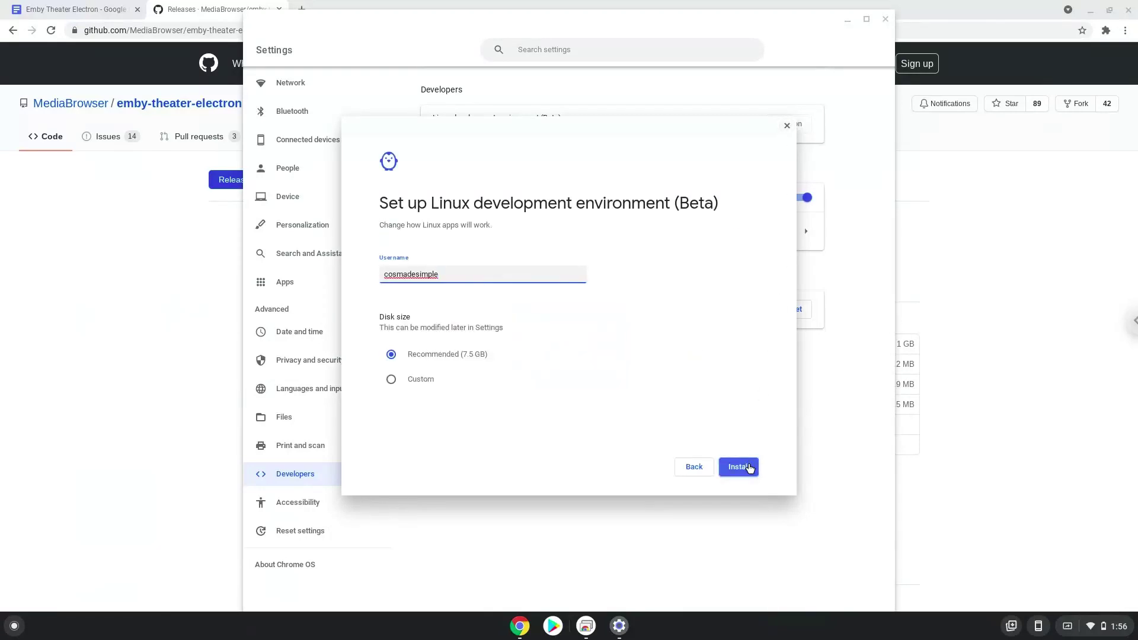
click(750, 468)
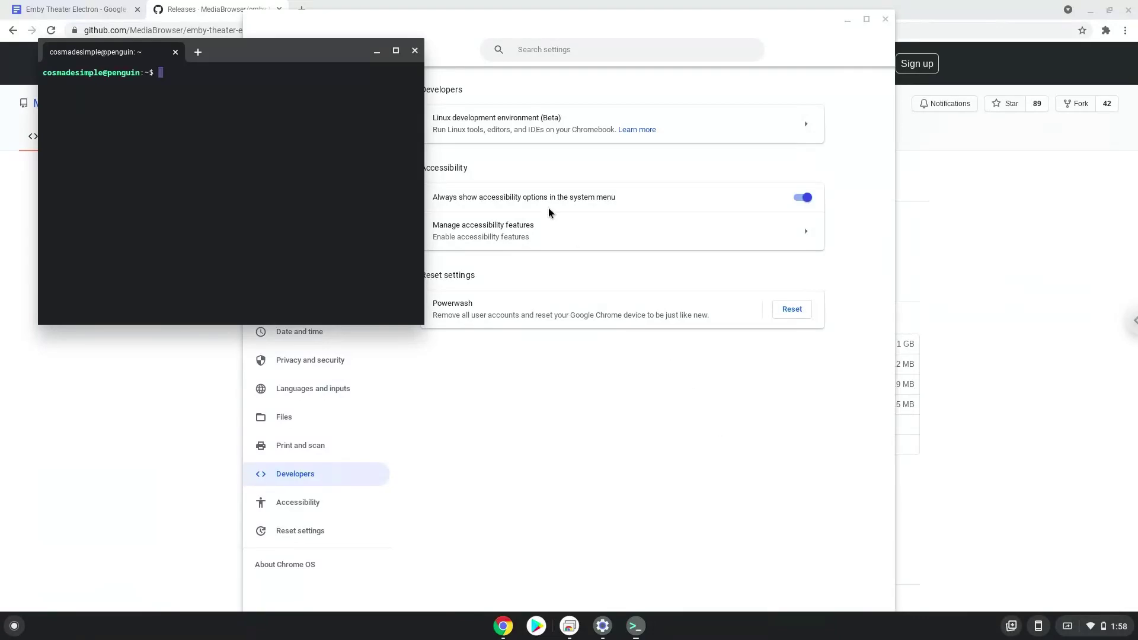
click(415, 51)
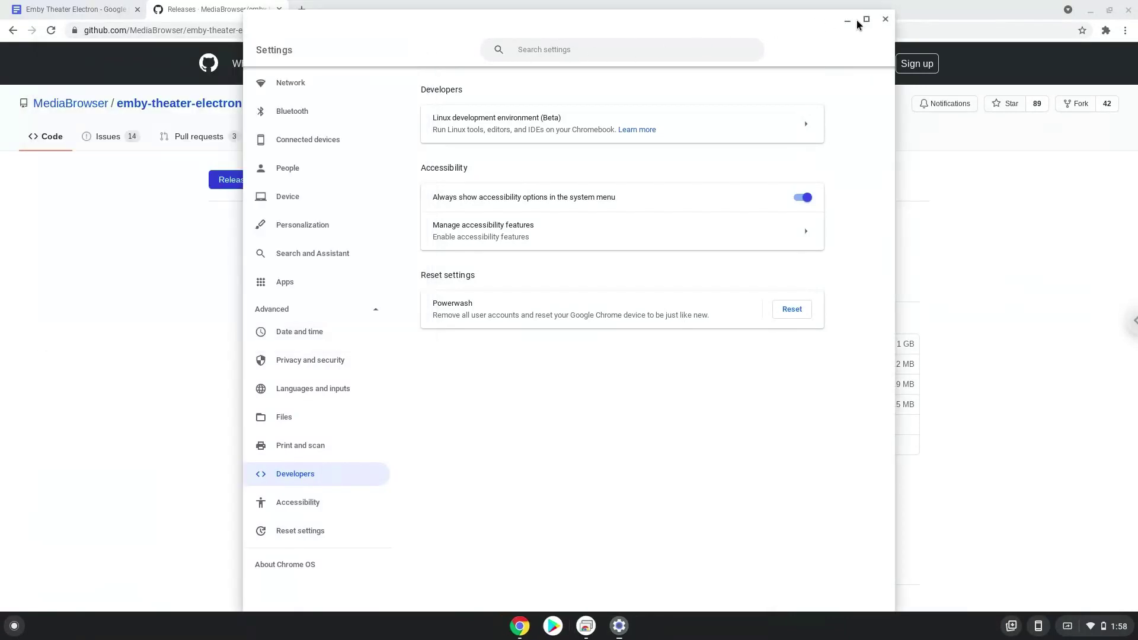
Close Settings and download emby-theater_3.0.15_amd64.deb from the GitHub releases page.
click(886, 19)
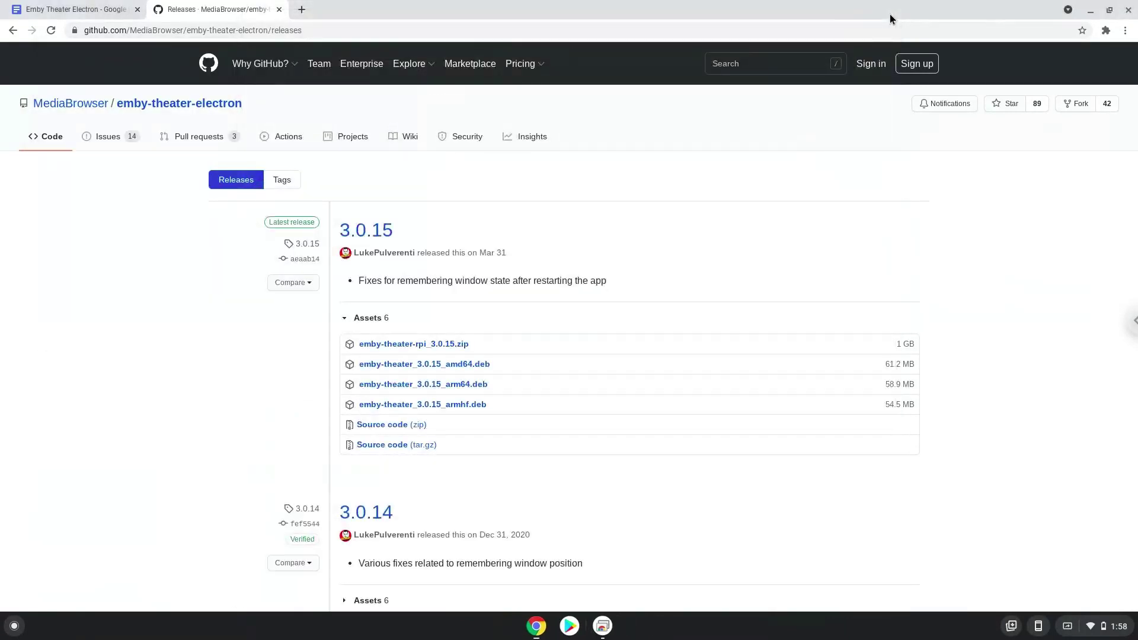
click(475, 365)
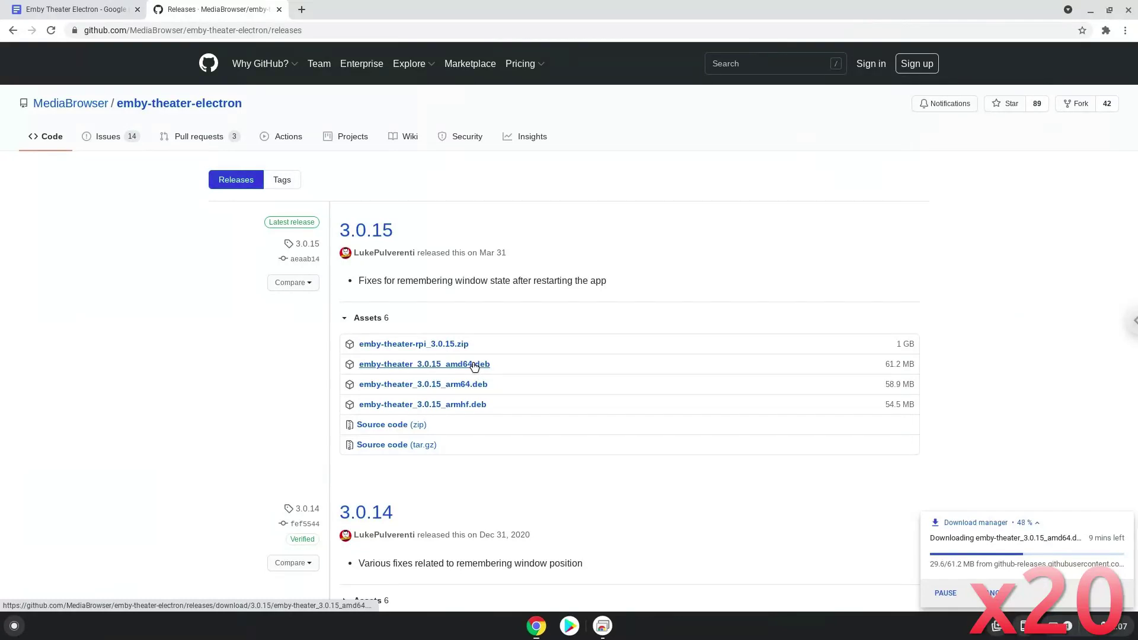
key(Return)
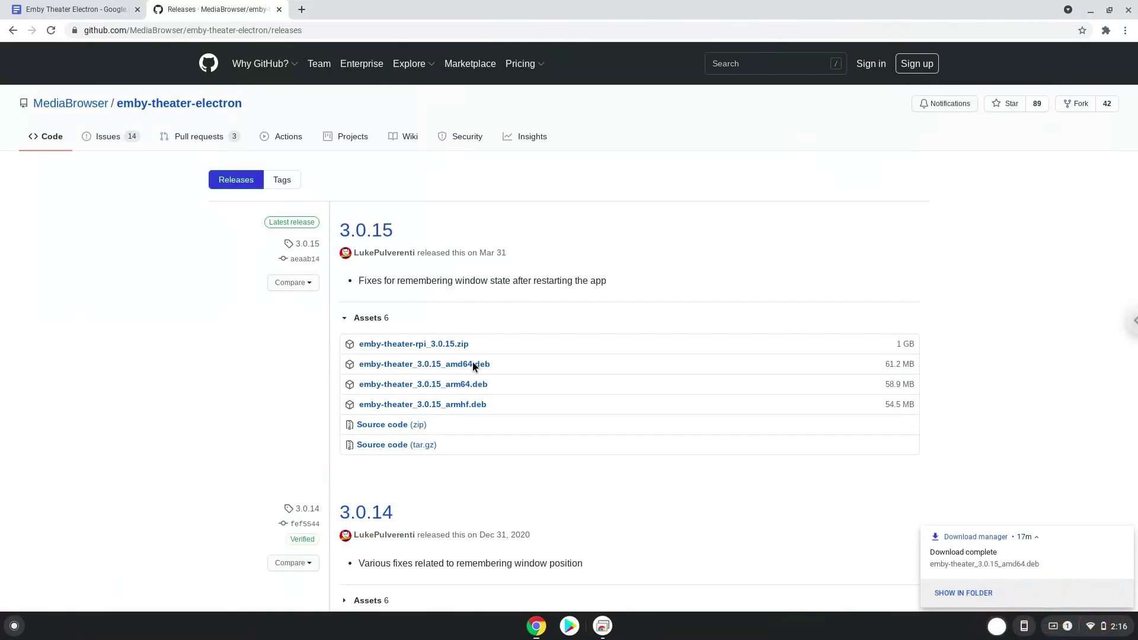
Install the emby-theater 3.0.15 package with Linux from the Downloads folder in Files.
key(F11)
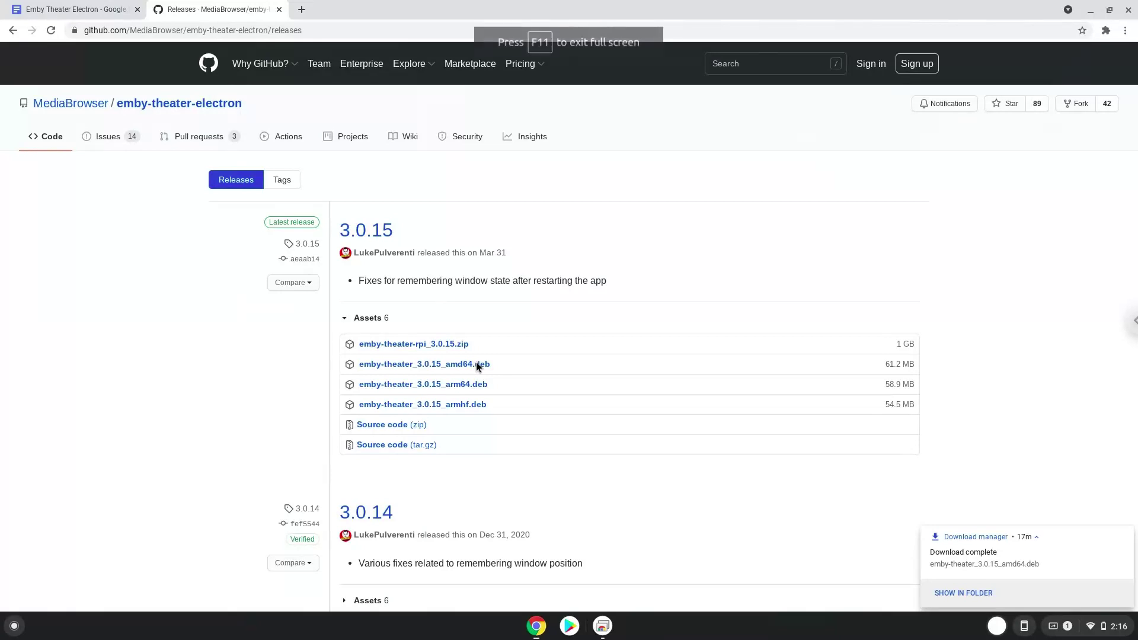
click(948, 591)
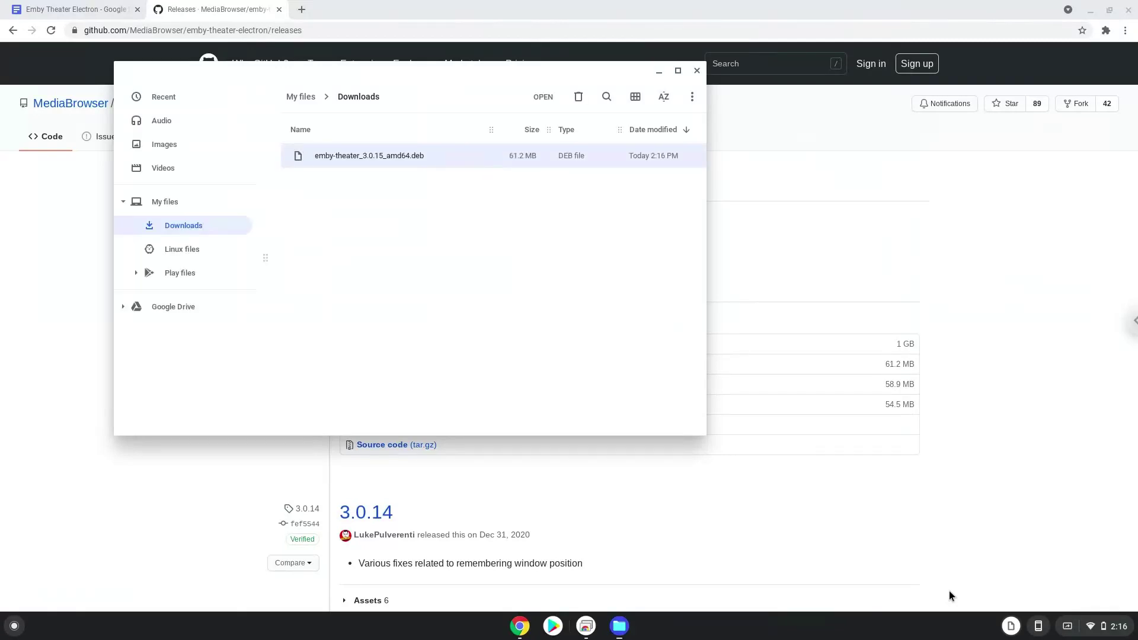
right_click(383, 157)
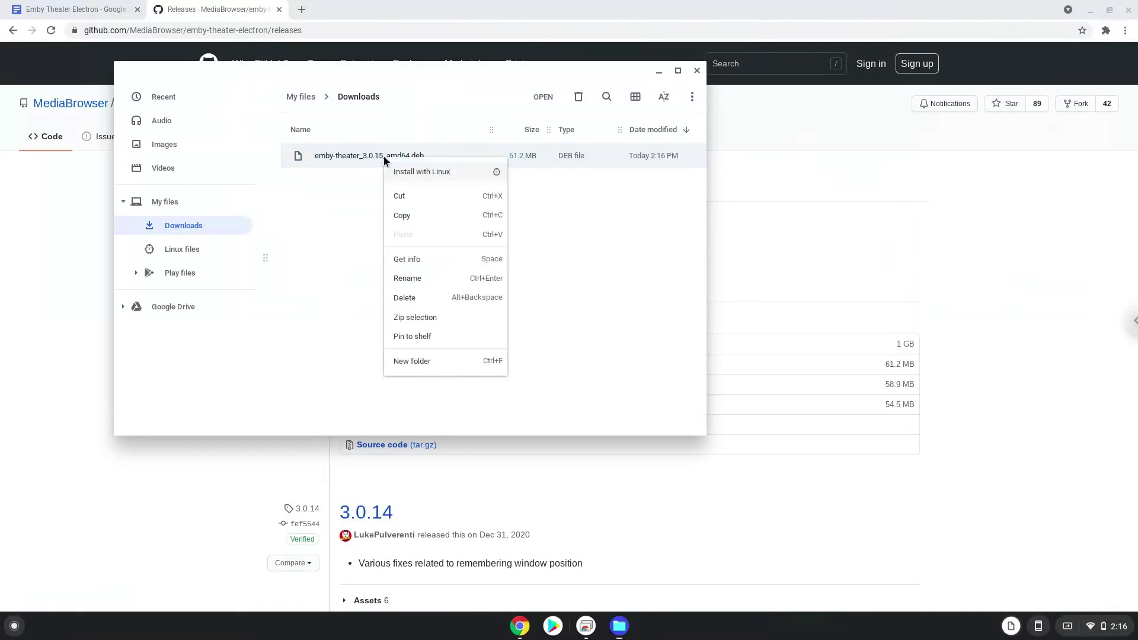
click(399, 173)
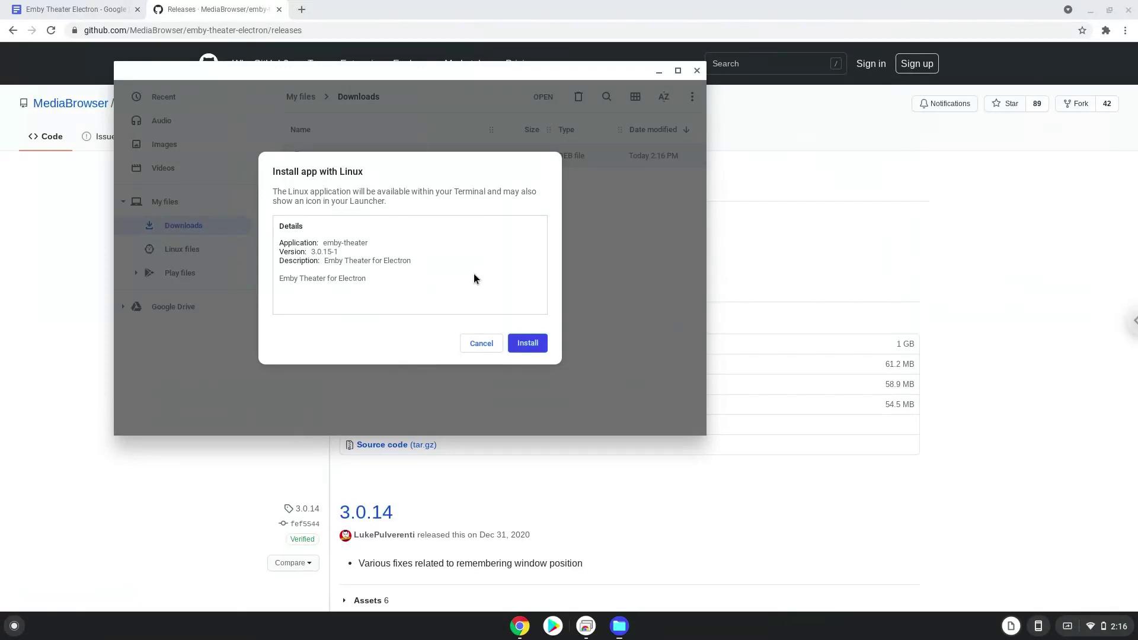
click(528, 343)
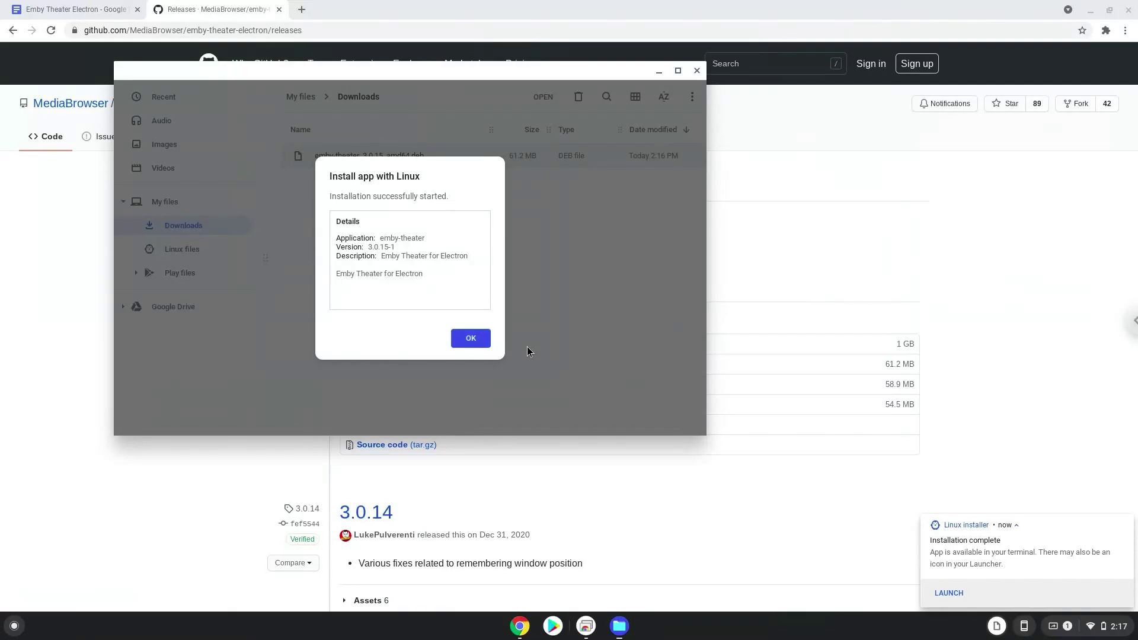
Close Files and copy the 'emby-theater --disable-framerate-limit' line from the Google Doc.
click(484, 341)
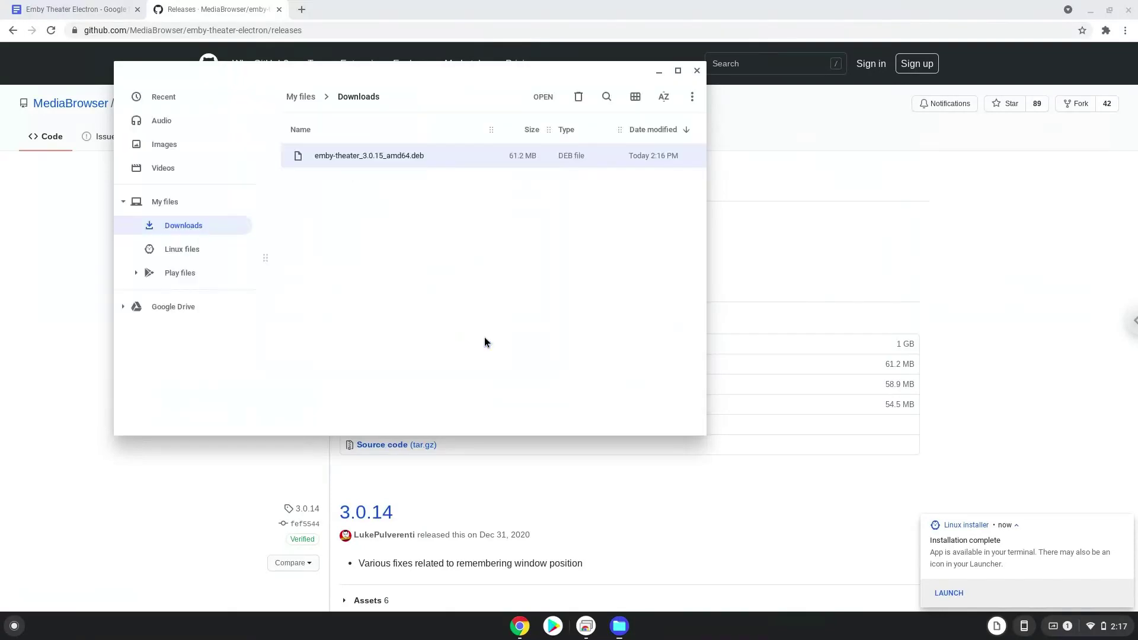
click(696, 73)
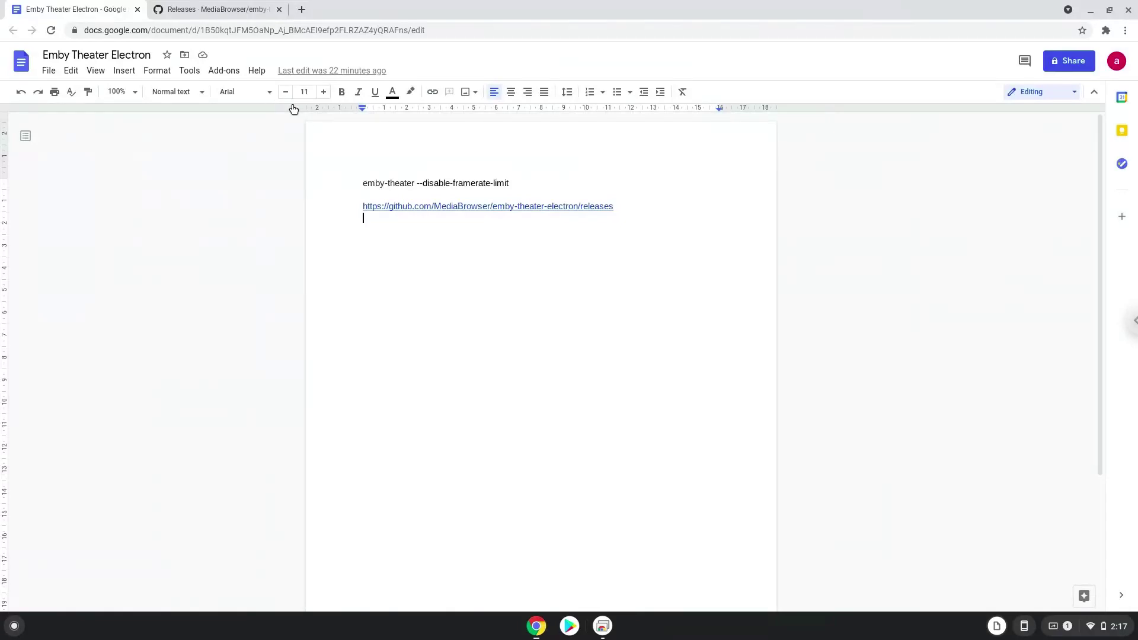
triple_click(372, 181)
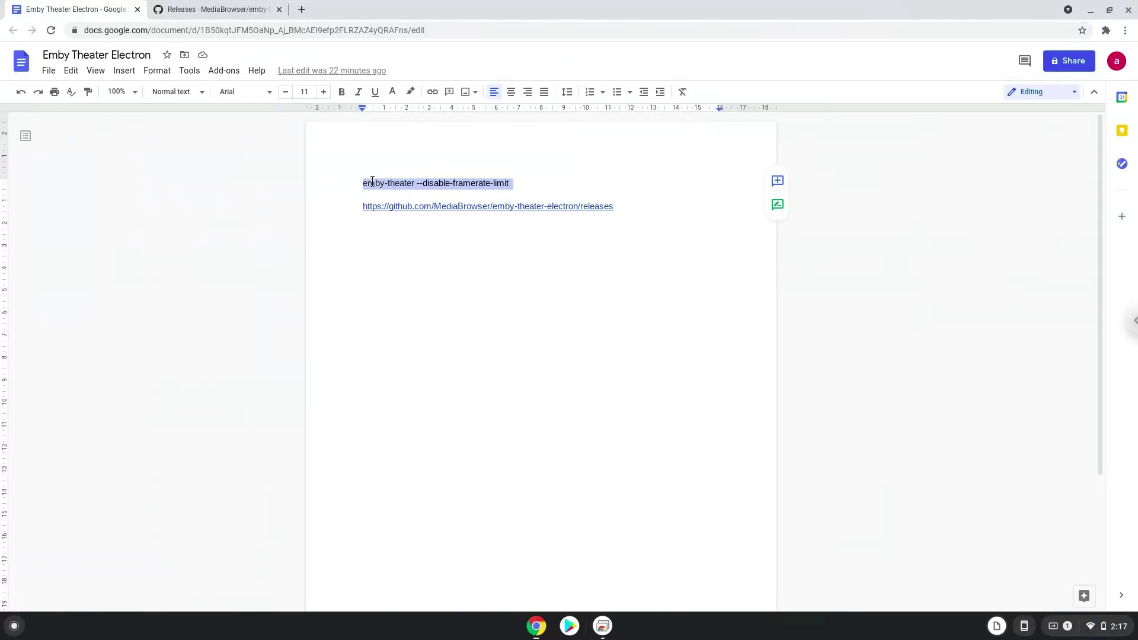
right_click(373, 181)
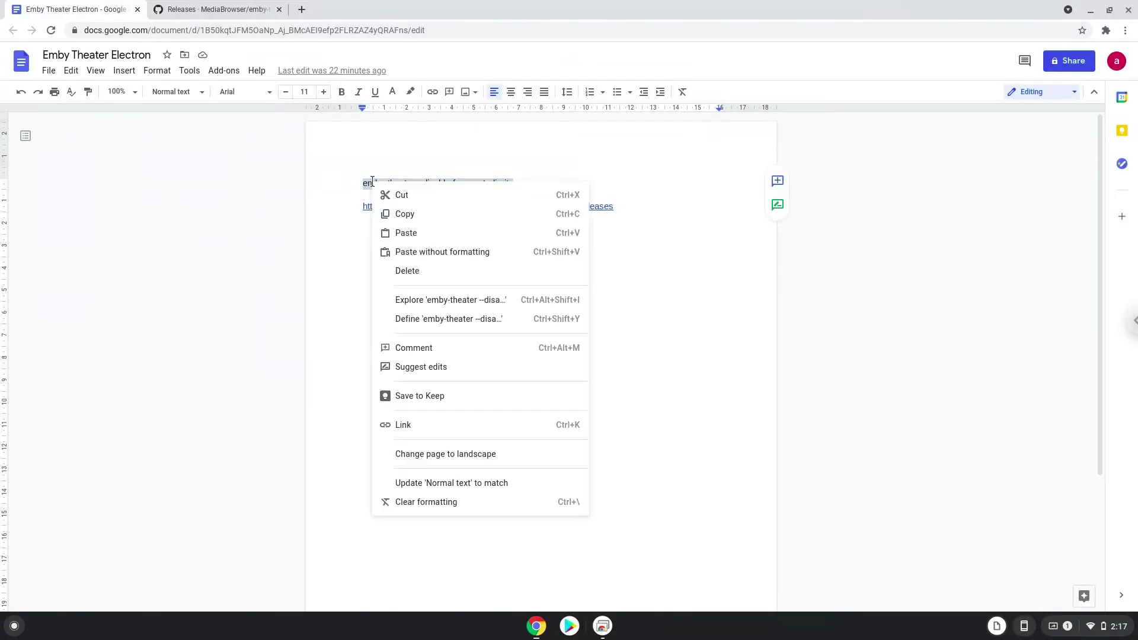
click(394, 212)
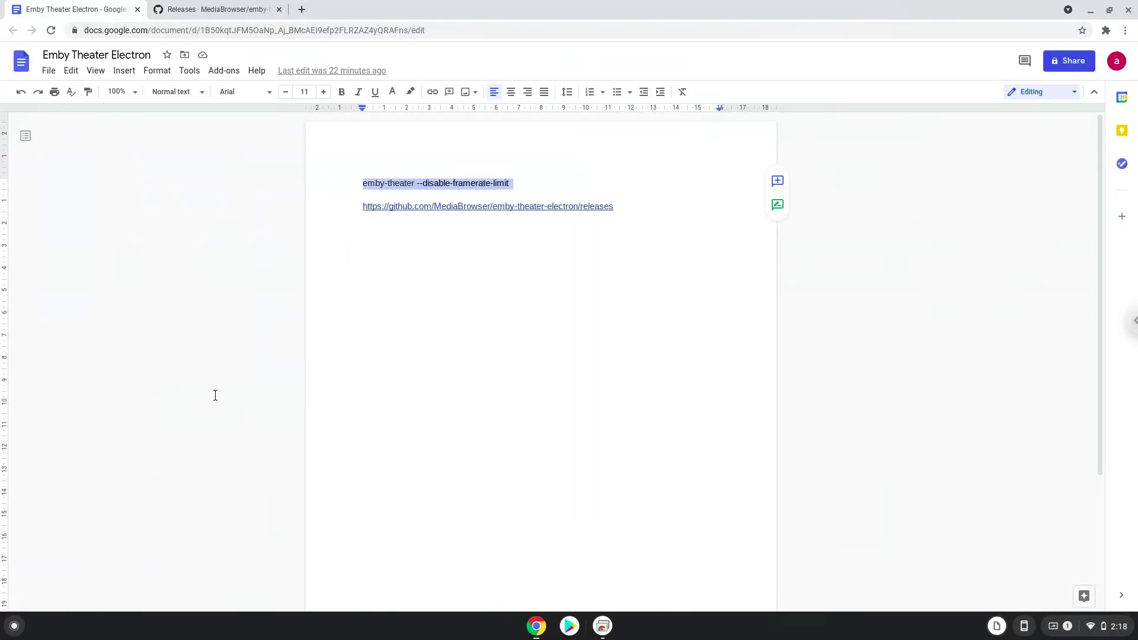
Launch Terminal from the Linux apps folder on the launcher's second page.
click(14, 625)
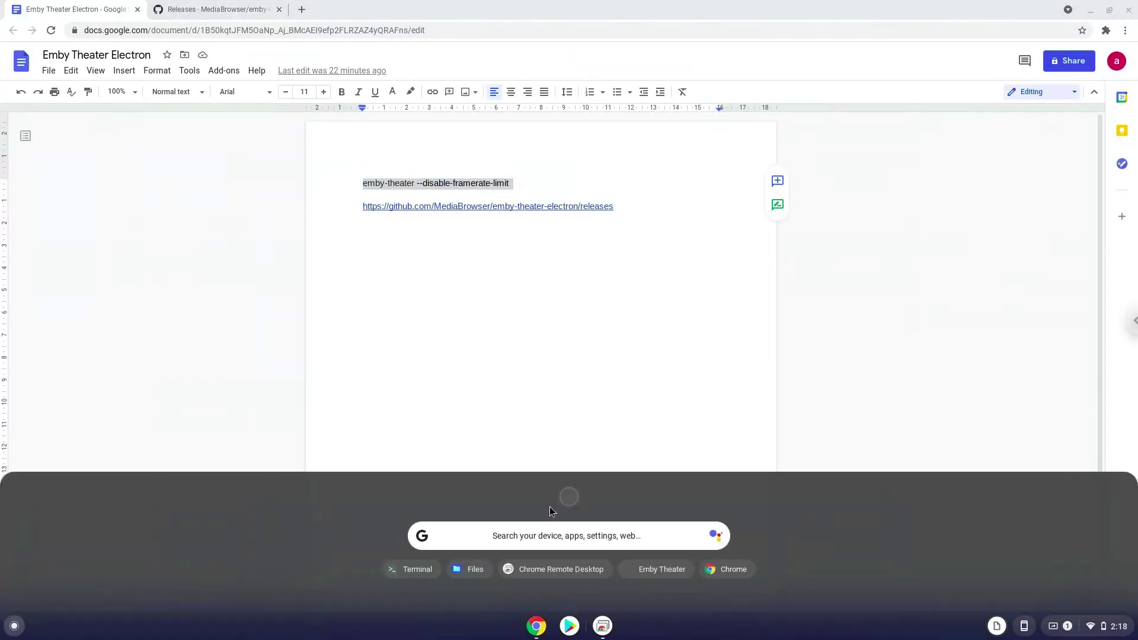
click(567, 499)
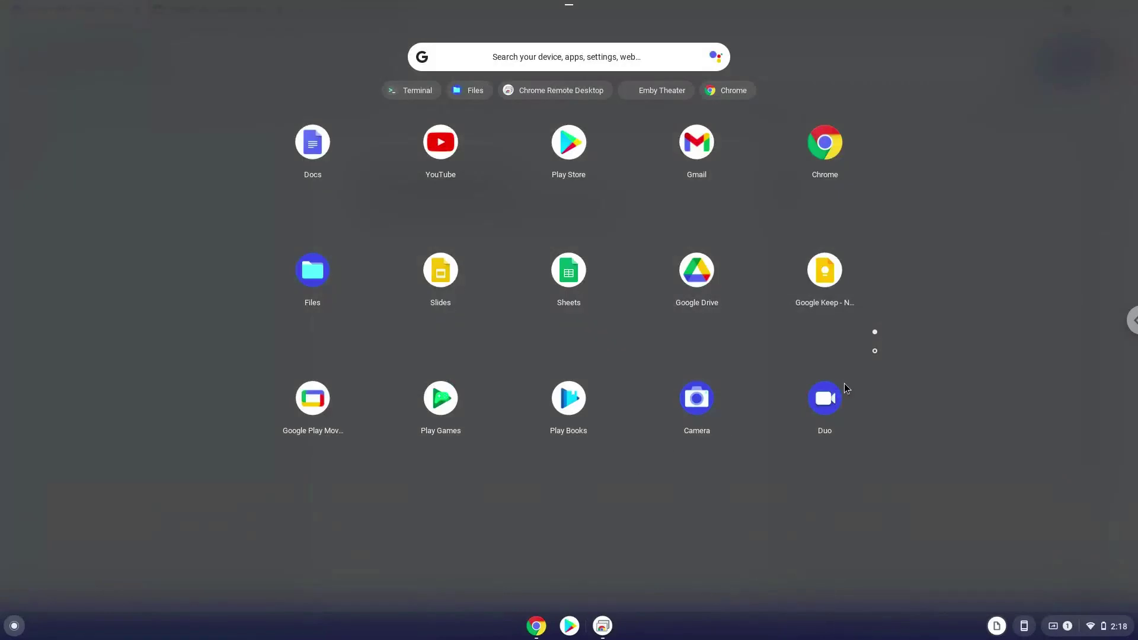
click(875, 352)
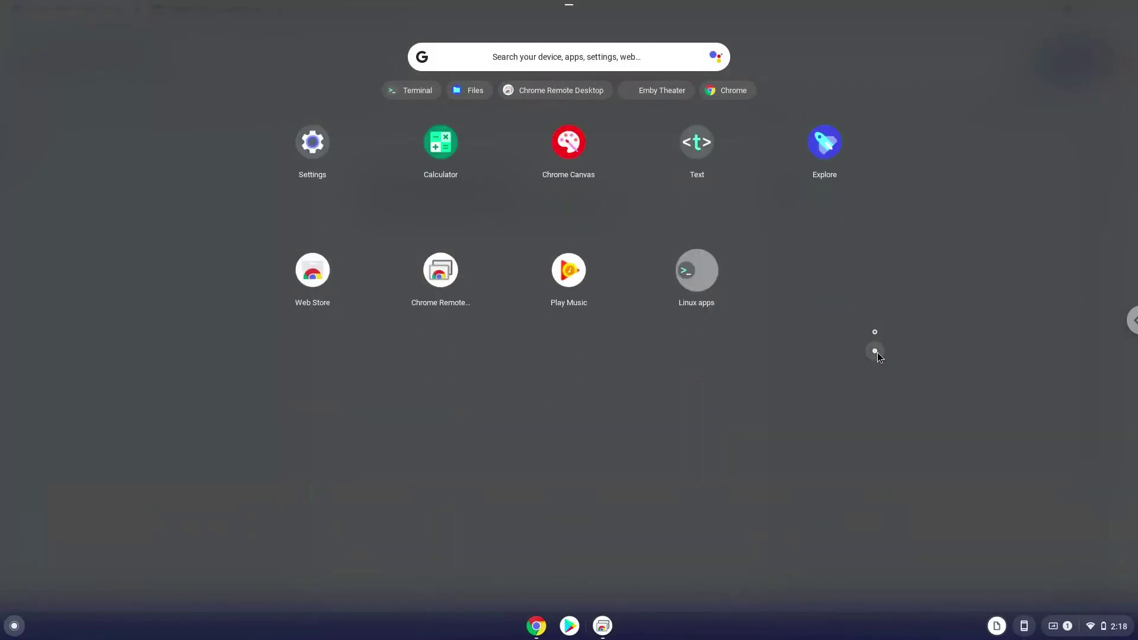
click(699, 283)
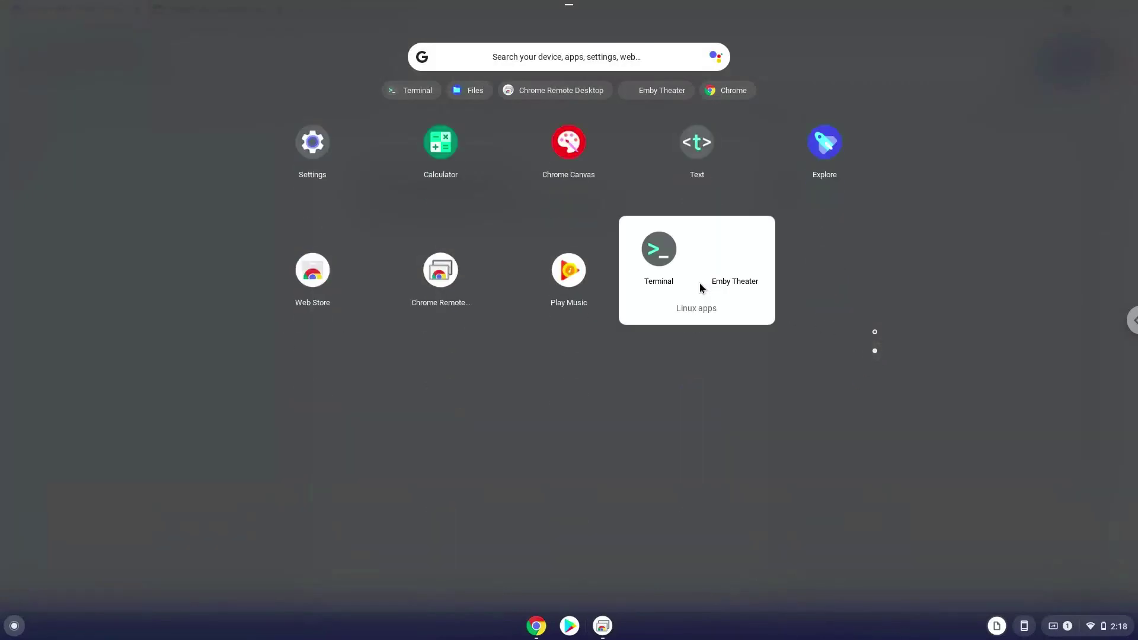
click(658, 249)
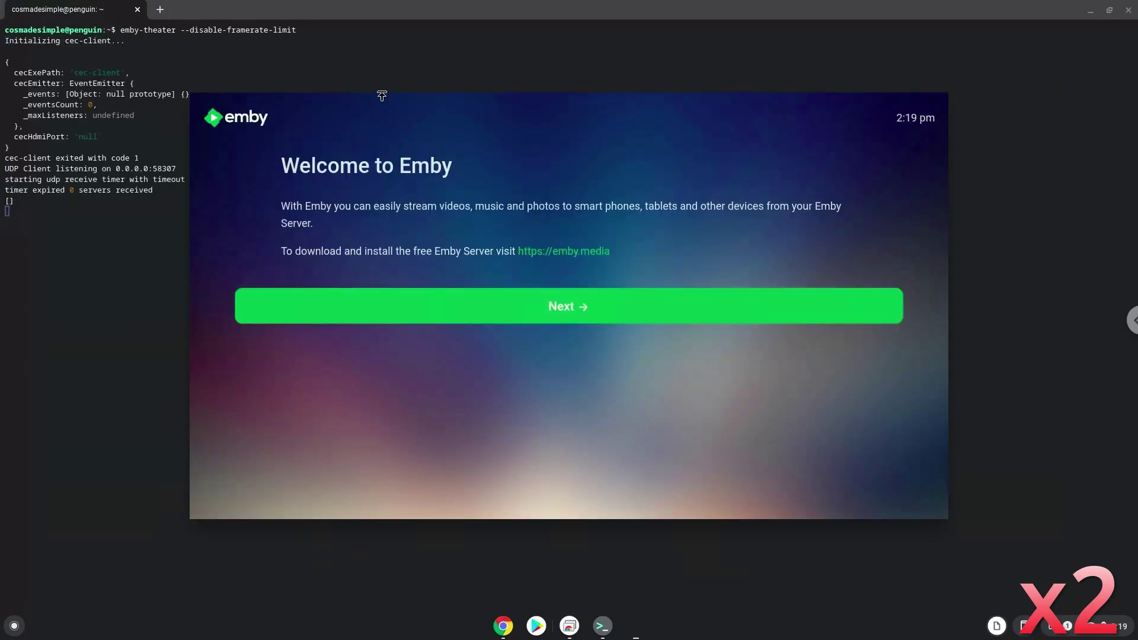
Go to Emby's sign-in page and back to Welcome to Emby, then focus the terminal.
click(497, 308)
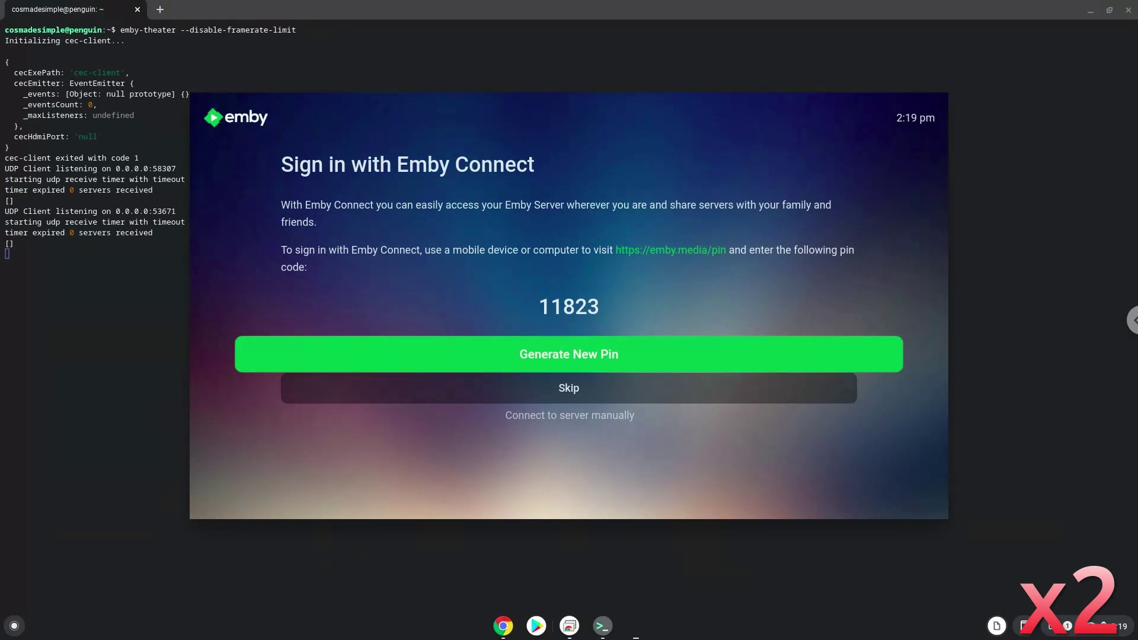
key(BackSpace)
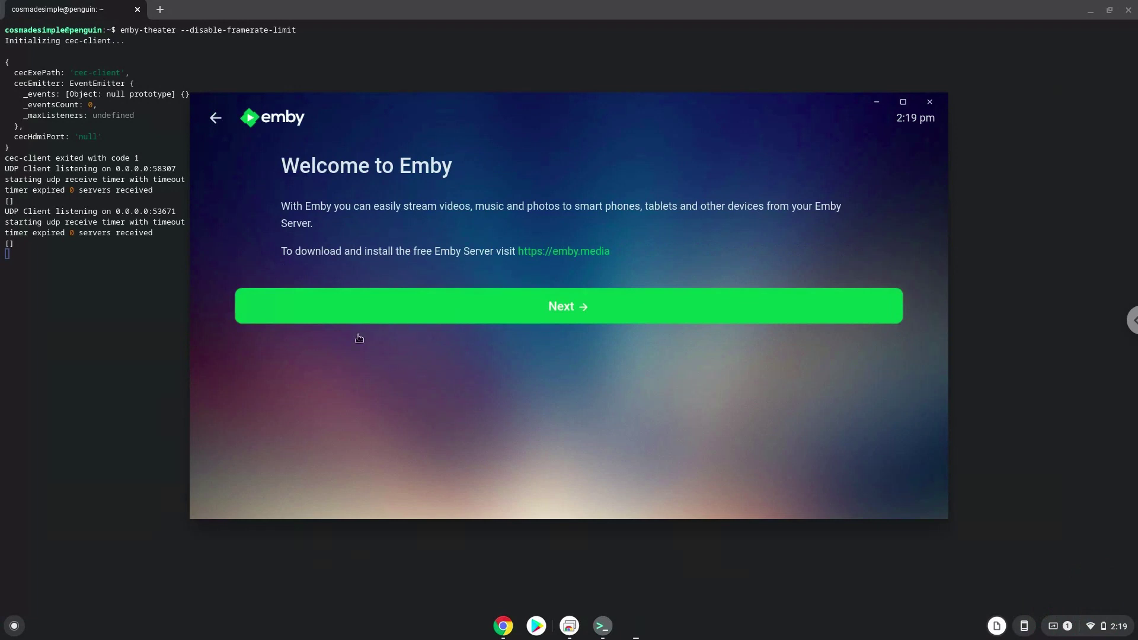
click(110, 372)
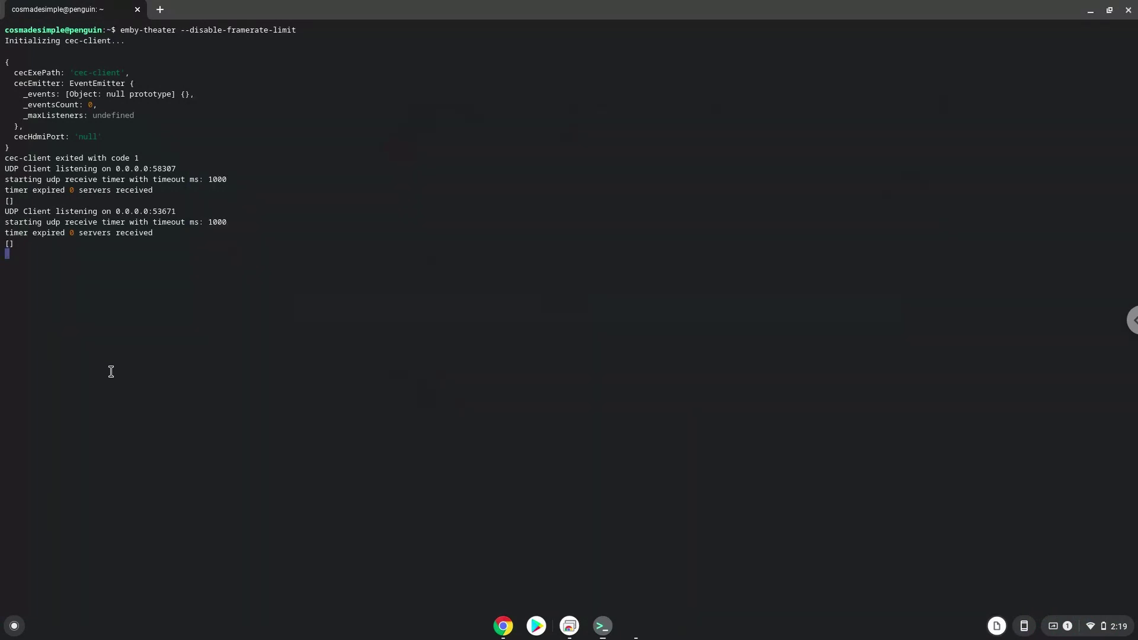
Close the terminal, relaunch Emby Theater via a launcher search for 'em', and close Chrome.
click(1128, 10)
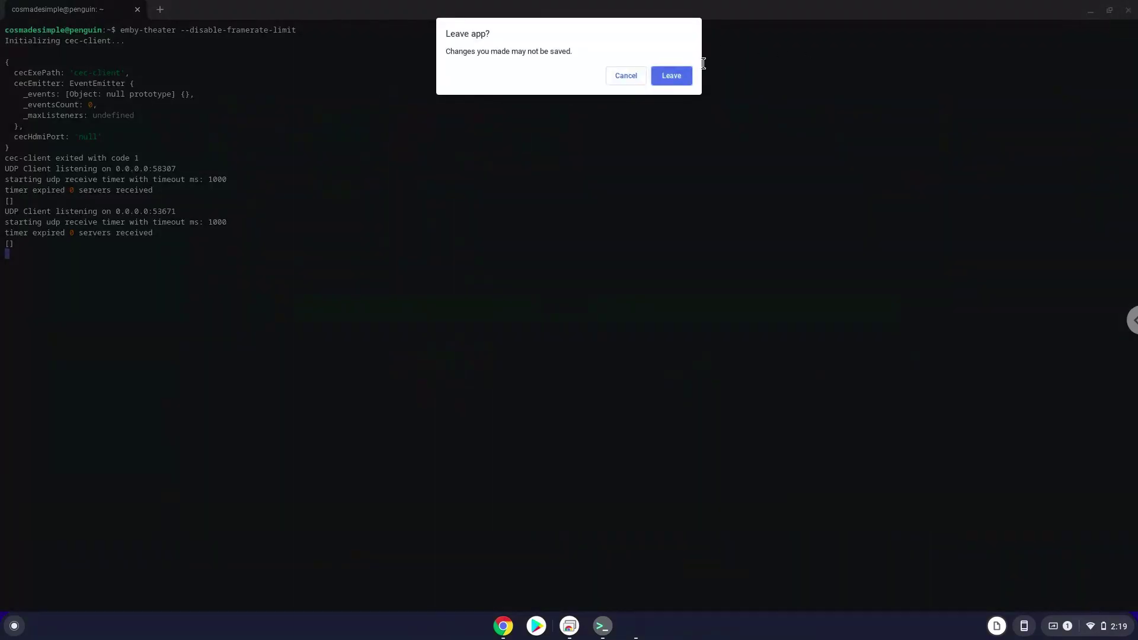
click(679, 75)
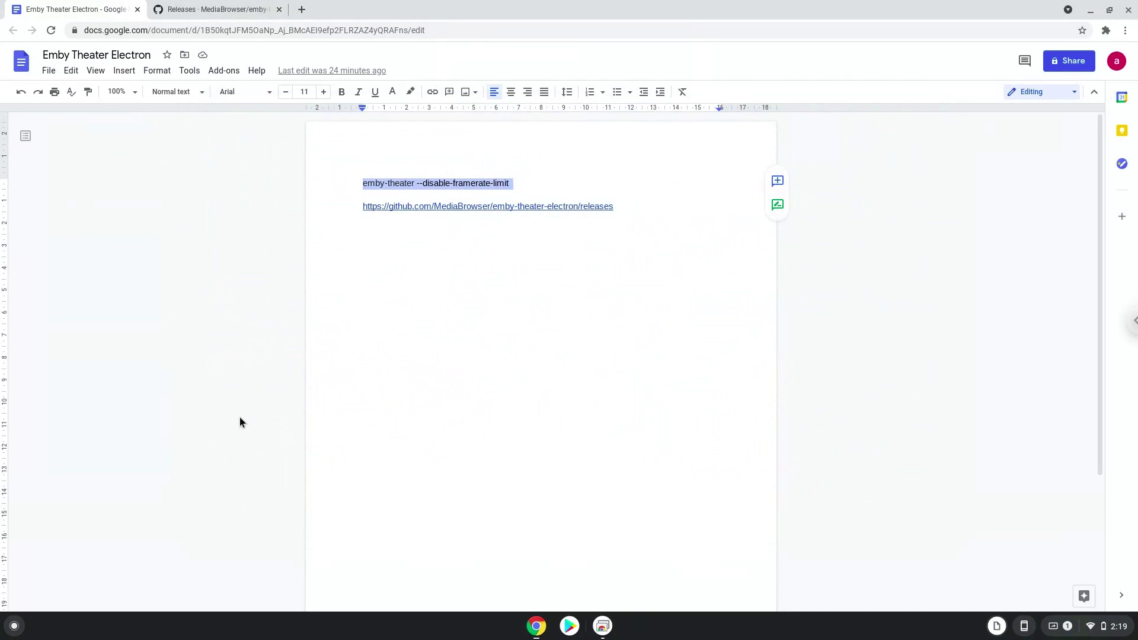
click(13, 626)
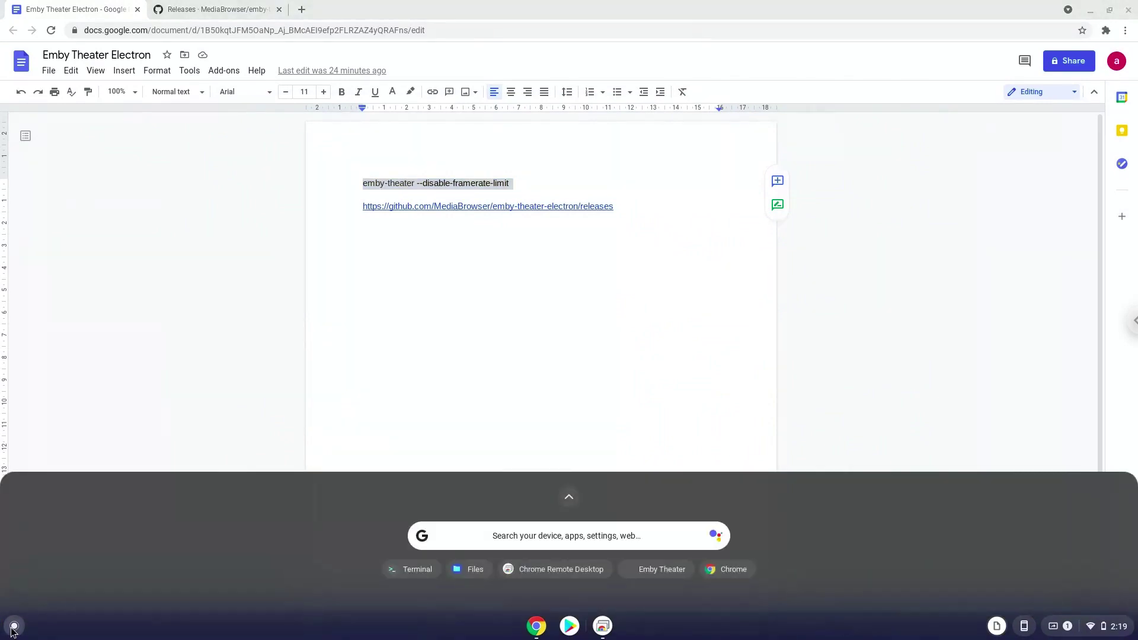
text(e)
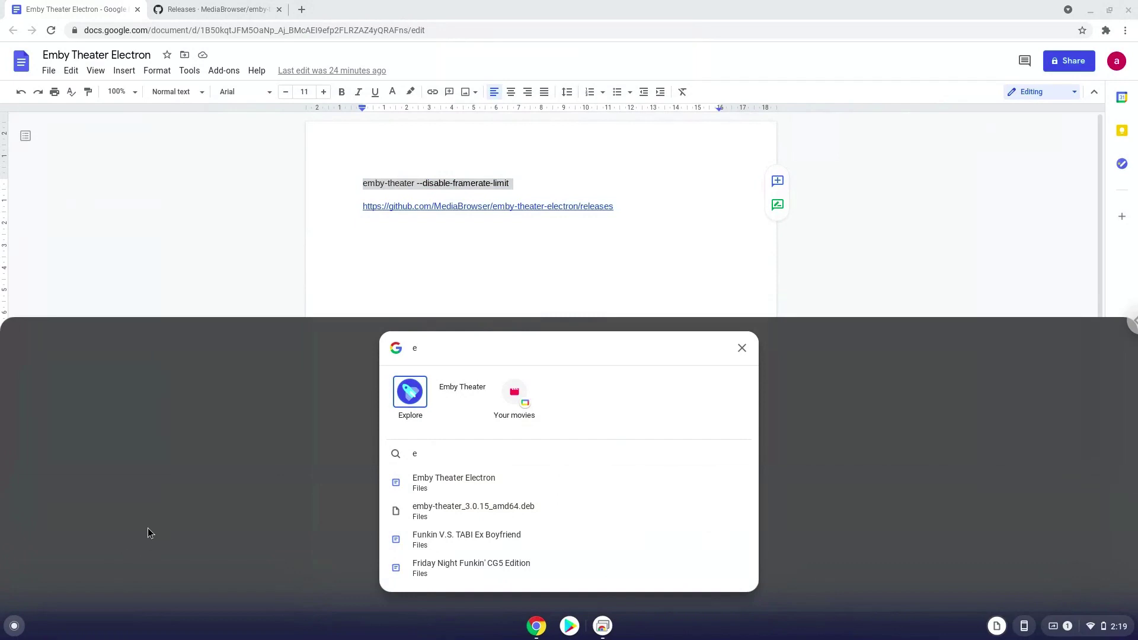
text(m)
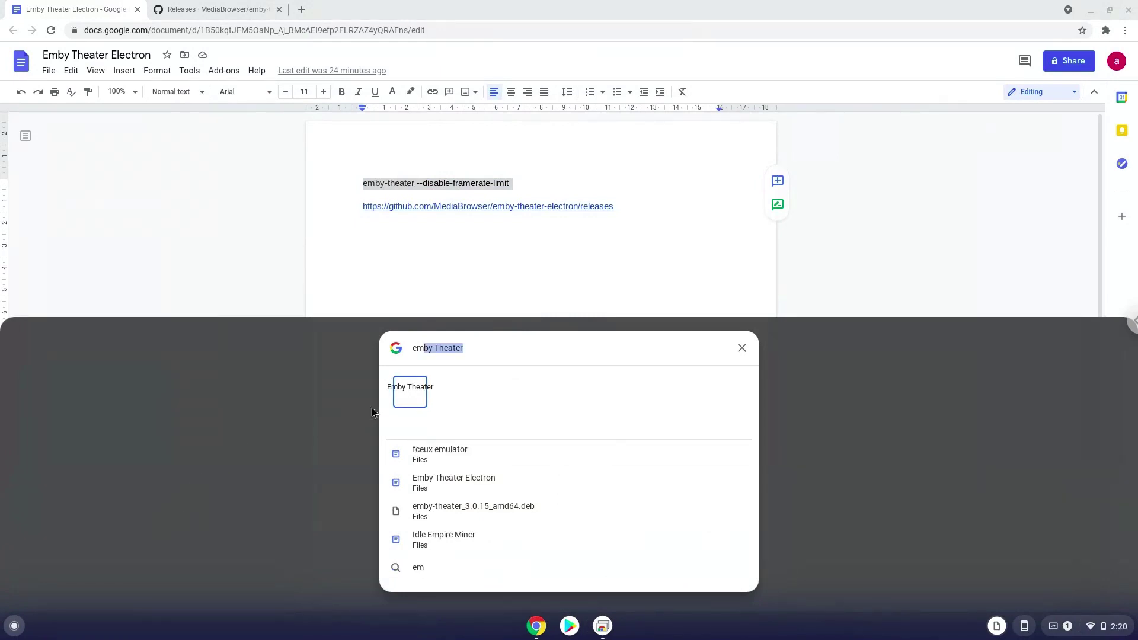
click(417, 392)
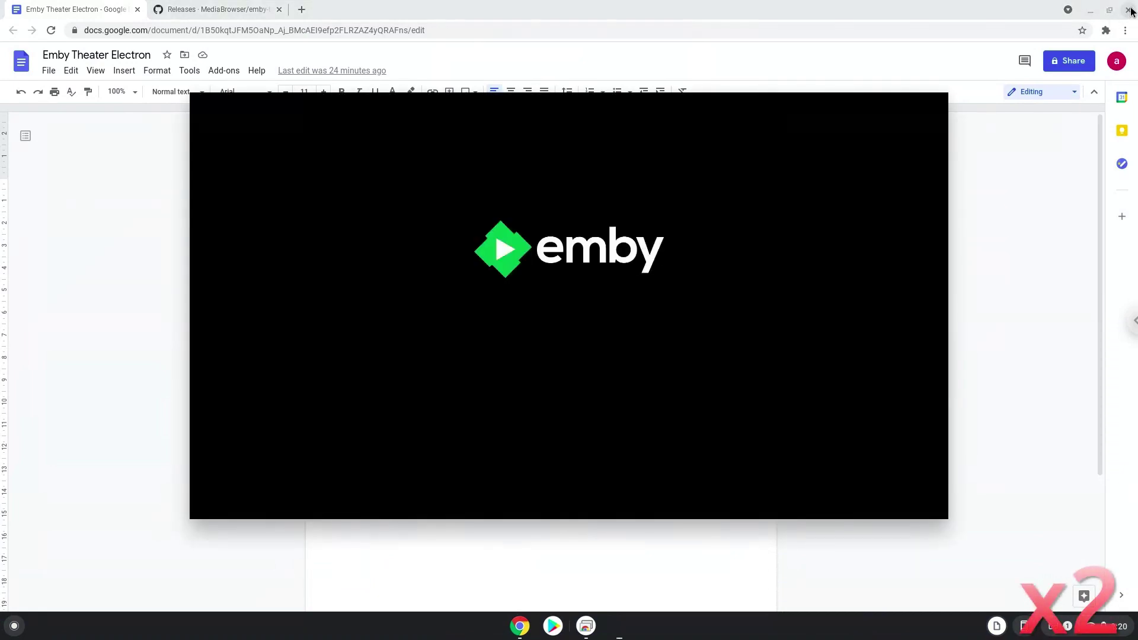
click(1129, 10)
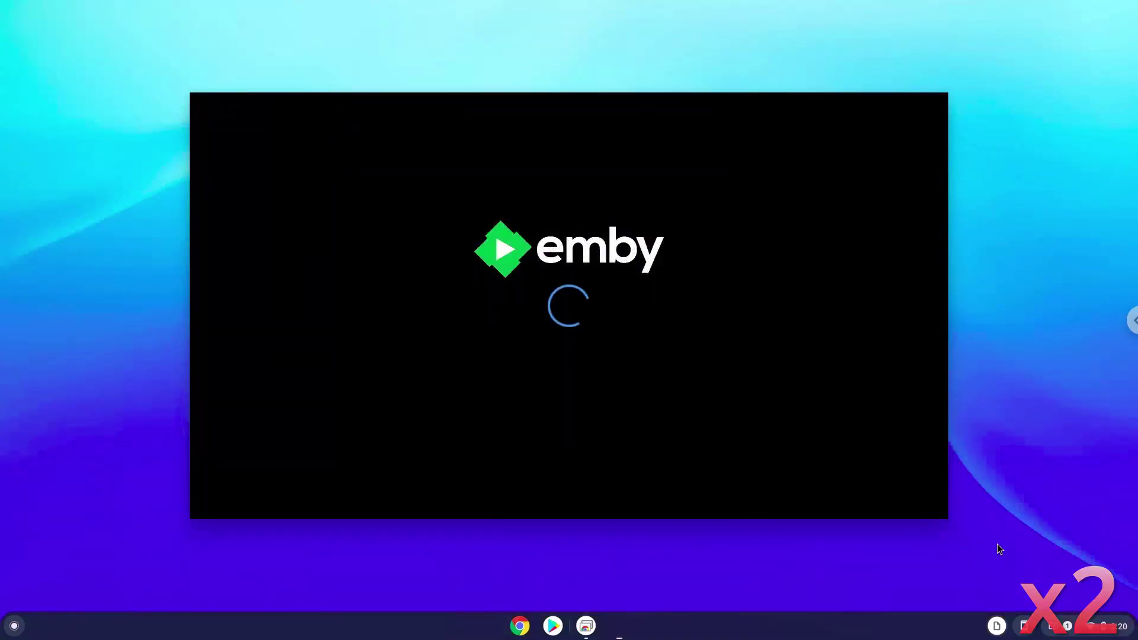